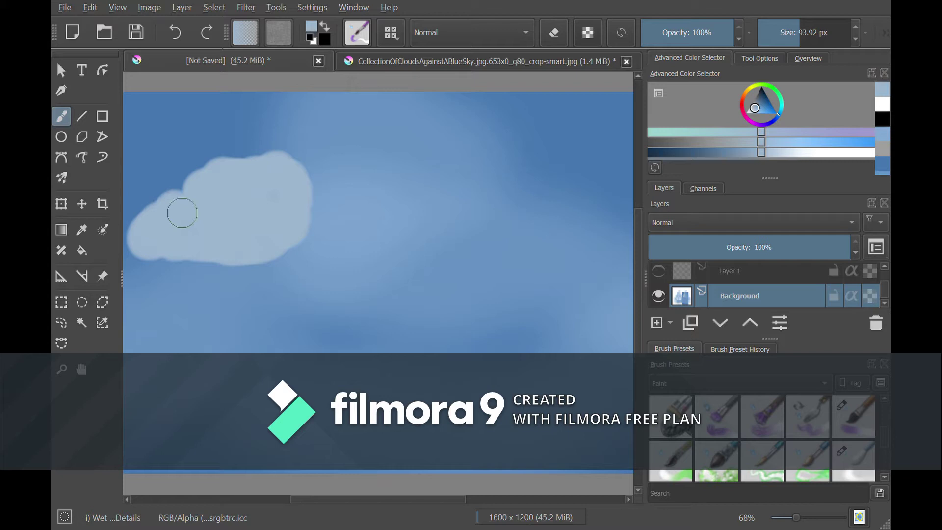
- Paint pale blue base shapes for a second cloud on the right of the sky and a third at the lower left
mouse_move(429, 153)
left_mouse_down()
mouse_move(412, 164)
mouse_move(420, 174)
mouse_move(389, 217)
mouse_move(407, 233)
mouse_move(466, 227)
mouse_move(522, 204)
mouse_move(463, 141)
mouse_move(429, 148)
mouse_move(440, 189)
mouse_move(481, 189)
mouse_move(505, 206)
mouse_move(506, 221)
left_mouse_up()
key("ctrl+z")
mouse_move(445, 287)
left_mouse_down()
mouse_move(579, 211)
mouse_move(608, 233)
mouse_move(578, 257)
mouse_move(492, 270)
mouse_move(459, 317)
mouse_move(573, 300)
mouse_move(587, 271)
mouse_move(509, 290)
mouse_move(566, 240)
mouse_move(496, 251)
mouse_move(499, 284)
mouse_move(512, 296)
left_mouse_up()
mouse_move(248, 386)
left_mouse_down()
mouse_move(184, 417)
mouse_move(167, 446)
mouse_move(302, 449)
mouse_move(327, 407)
mouse_move(273, 407)
mouse_move(225, 375)
left_mouse_up()
left_click_drag(189, 419, 258, 426)
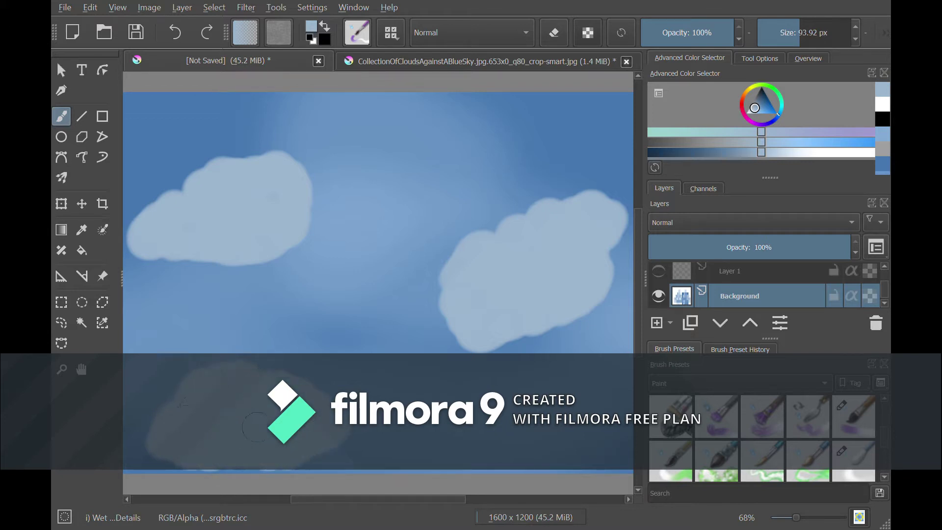
- Sample the very light blue of a cloud in the reference photo and try highlighting the left cloud's upper edge at full opacity
left_click(428, 61)
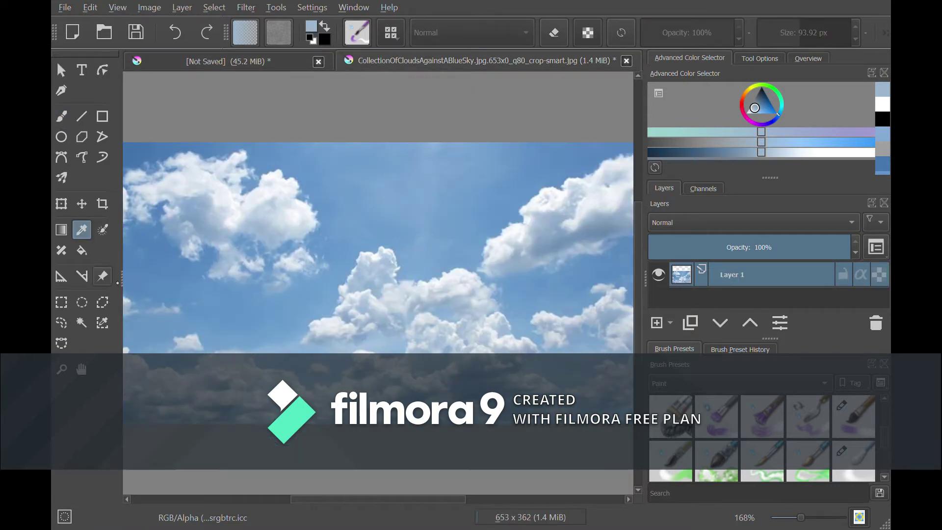
left_click(201, 194)
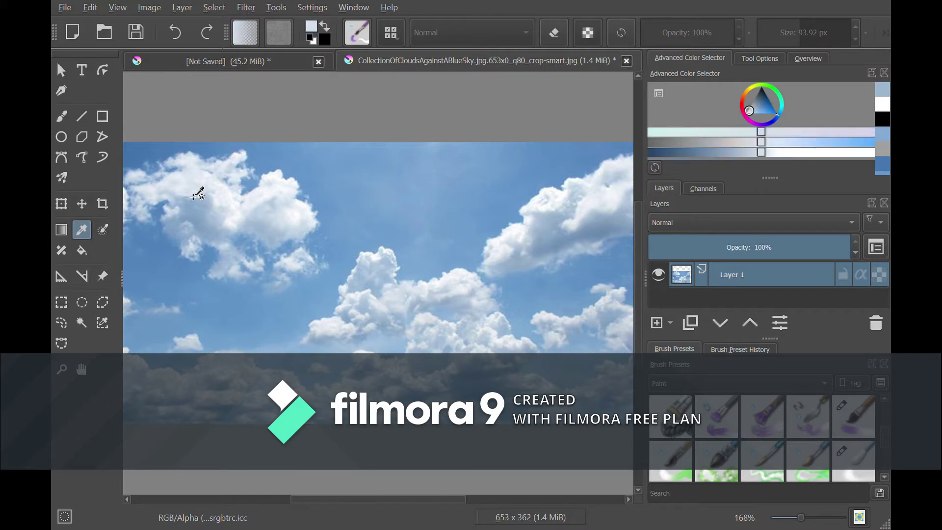
left_click(270, 68)
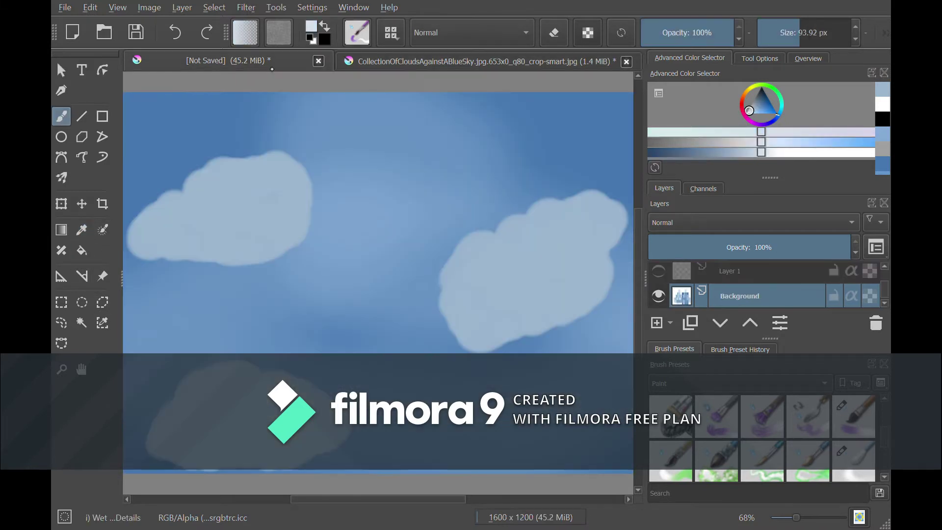
mouse_move(148, 220)
left_mouse_down()
mouse_move(204, 176)
mouse_move(248, 161)
mouse_move(292, 172)
mouse_move(281, 200)
mouse_move(296, 185)
left_mouse_up()
key("ctrl+z")
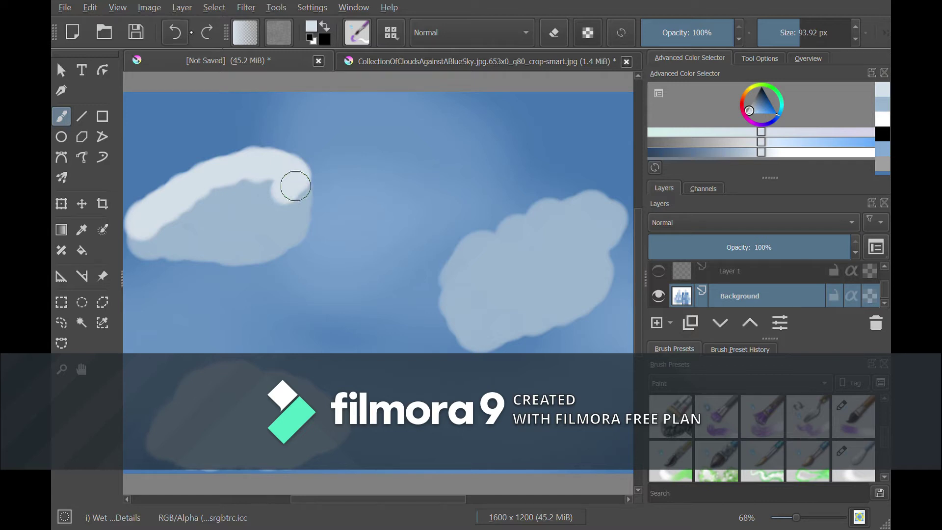
key("ctrl+z")
key("ctrl+z")
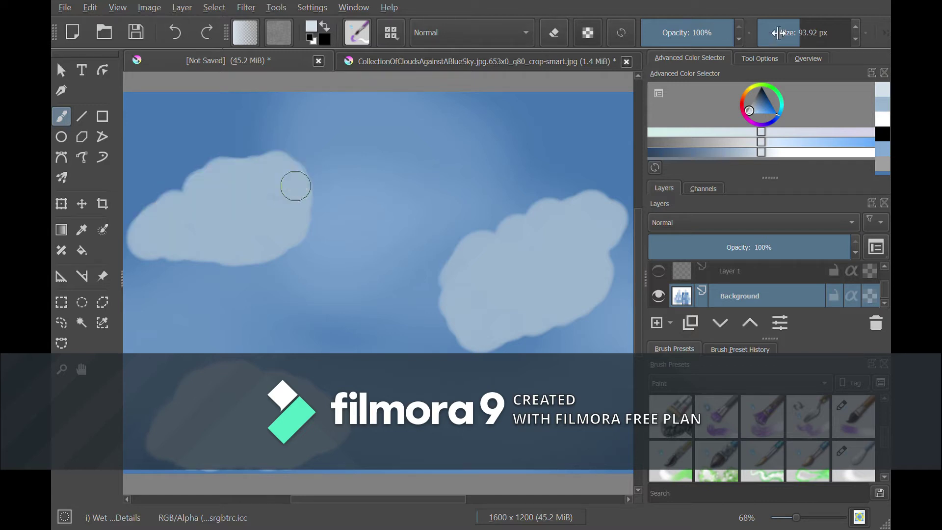
- Set the brush to 113.98 px and 43% opacity and try softly painting the lighter colour over the left cloud
left_click_drag(798, 44, 811, 45)
mouse_move(717, 53)
left_mouse_down()
mouse_move(710, 35)
mouse_move(681, 34)
left_mouse_up()
mouse_move(203, 182)
left_mouse_down()
mouse_move(143, 234)
mouse_move(245, 165)
mouse_move(293, 169)
mouse_move(292, 193)
mouse_move(315, 216)
mouse_move(326, 212)
mouse_move(150, 260)
mouse_move(162, 272)
mouse_move(250, 252)
mouse_move(272, 265)
mouse_move(290, 261)
mouse_move(329, 211)
left_mouse_up()
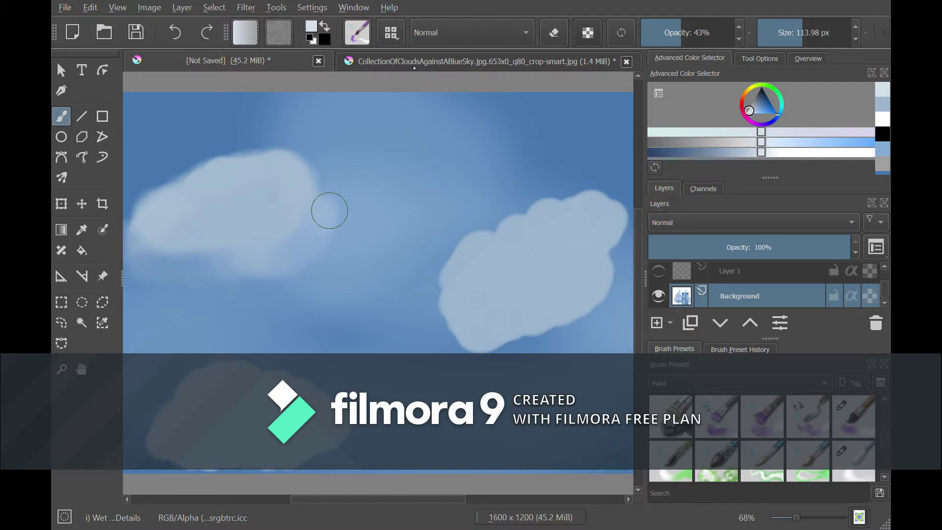
left_click(415, 67)
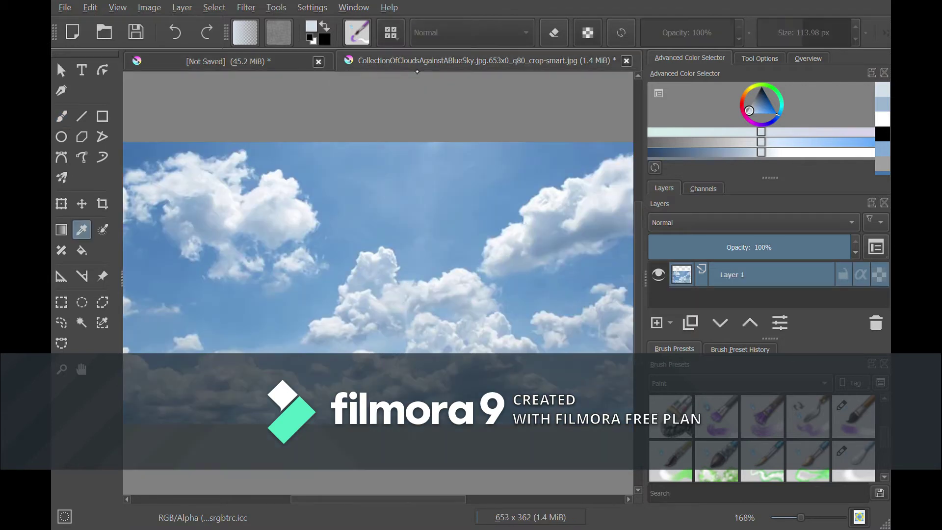
left_click(247, 68)
left_click(184, 36)
left_click(175, 33)
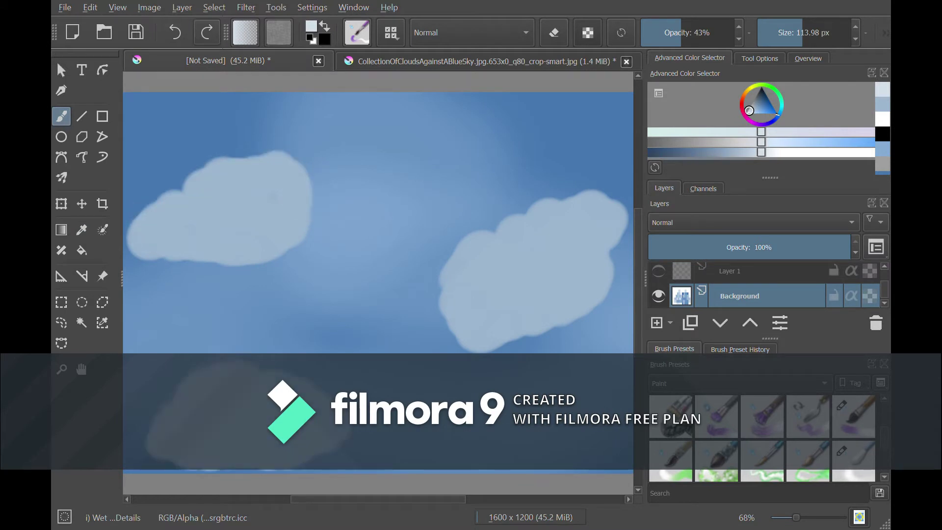
- Set the brush opacity to 28%, sample the left cloud's own pale blue and touch up its upper edge
left_click_drag(680, 45, 667, 44)
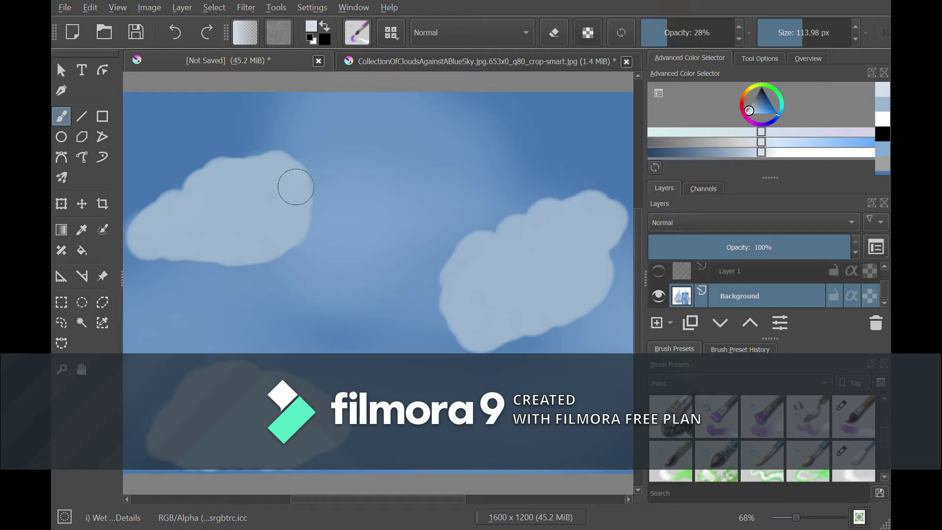
left_click(176, 34)
left_click(296, 187, "ctrl")
mouse_move(180, 198)
left_mouse_down()
mouse_move(235, 194)
mouse_move(256, 176)
mouse_move(282, 185)
left_mouse_up()
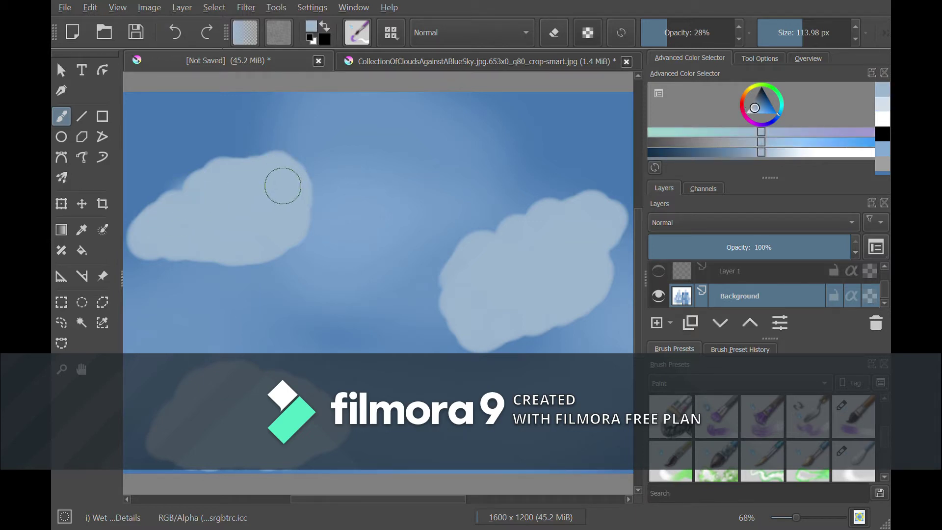
key("ctrl+z")
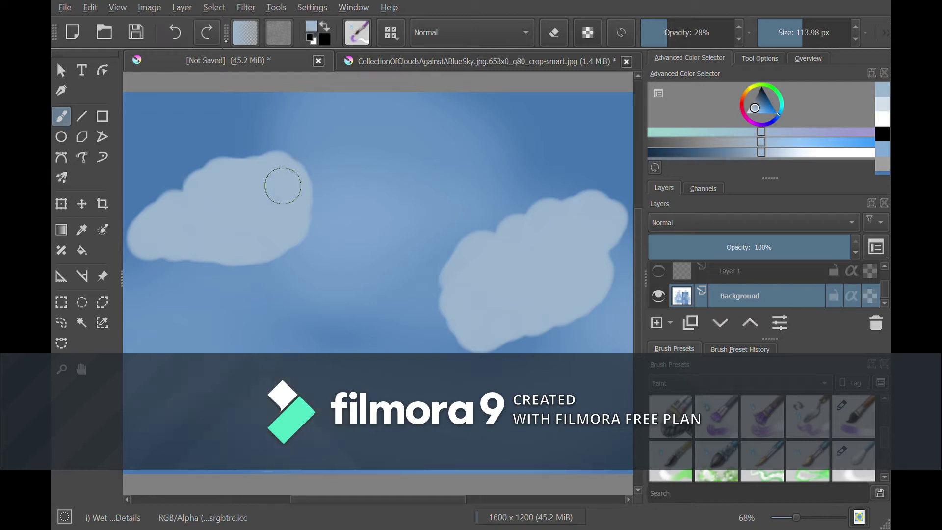
key("ctrl+shift+z")
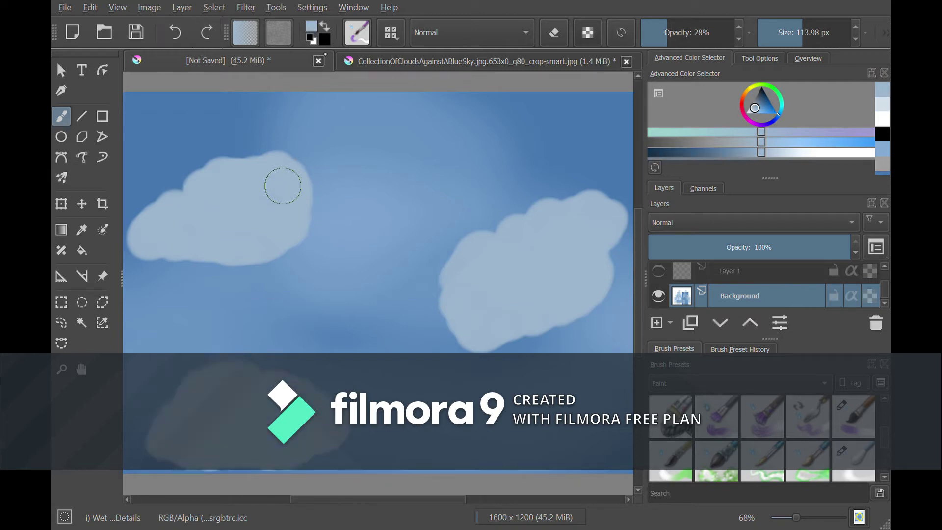
- Reset the colours to black and white and softly blend shading along the upper edges of the left and right clouds
key("d")
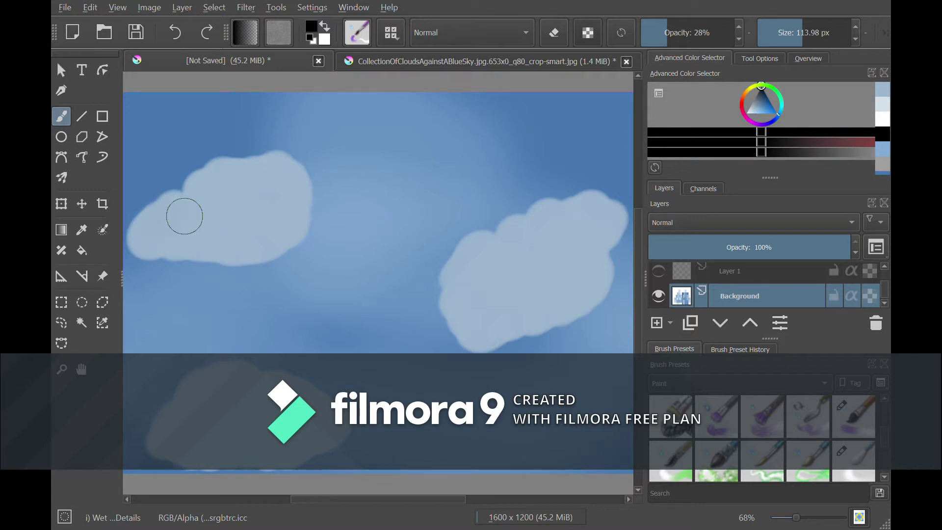
left_click_drag(265, 172, 224, 183)
mouse_move(184, 207)
left_mouse_down()
mouse_move(175, 200)
mouse_move(207, 171)
mouse_move(141, 223)
mouse_move(219, 166)
mouse_move(253, 155)
mouse_move(286, 161)
left_mouse_up()
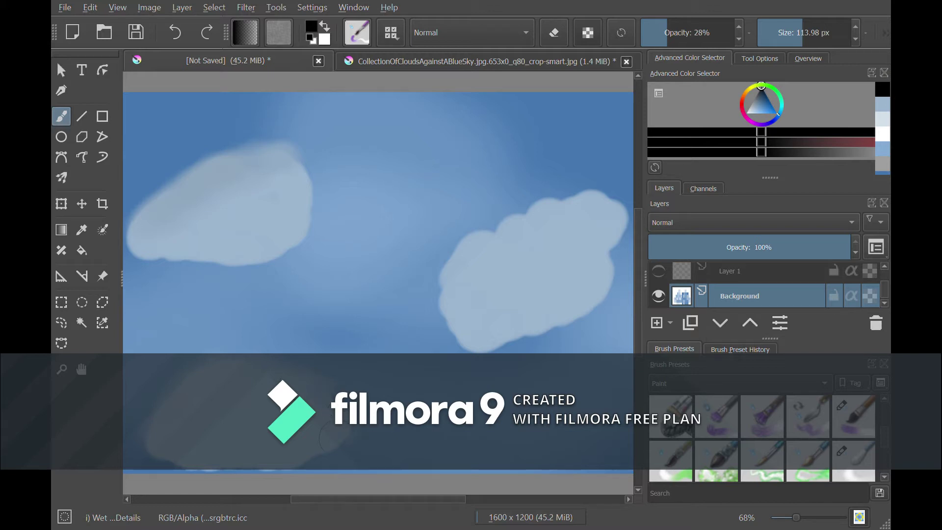
mouse_move(464, 342)
left_mouse_down()
mouse_move(437, 280)
mouse_move(484, 231)
mouse_move(524, 211)
mouse_move(559, 195)
mouse_move(595, 199)
mouse_move(551, 206)
left_mouse_up()
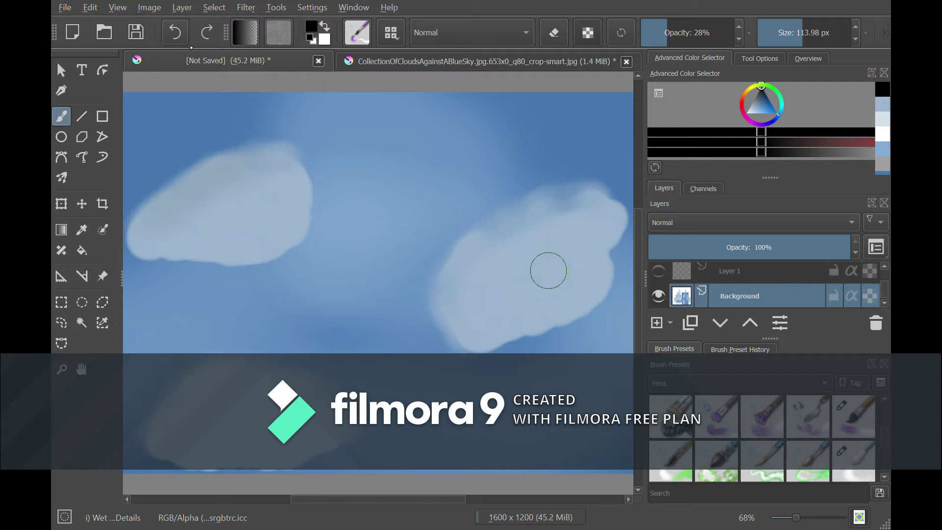
- Sample near-white from the reference photo's left cloud, raise the brush opacity to 43% and try lightening the right cloud's edges
left_click(383, 66)
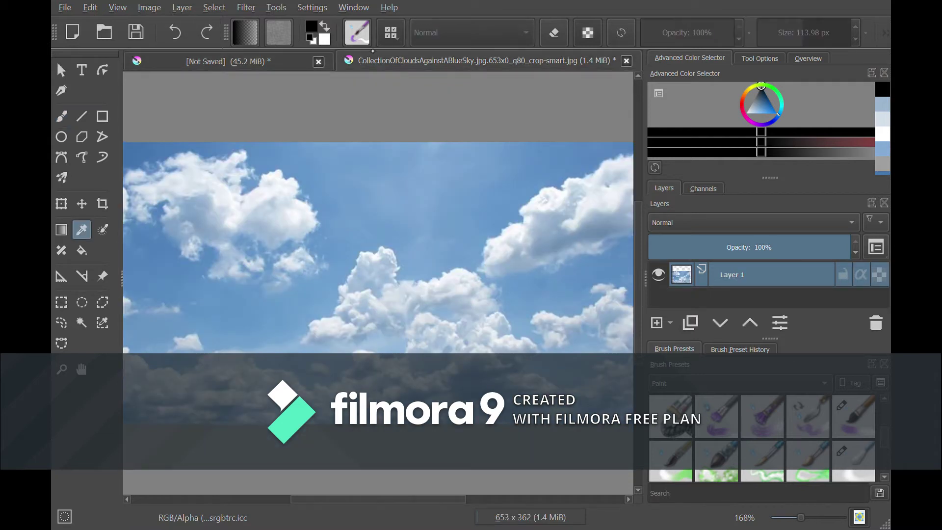
left_click(299, 224)
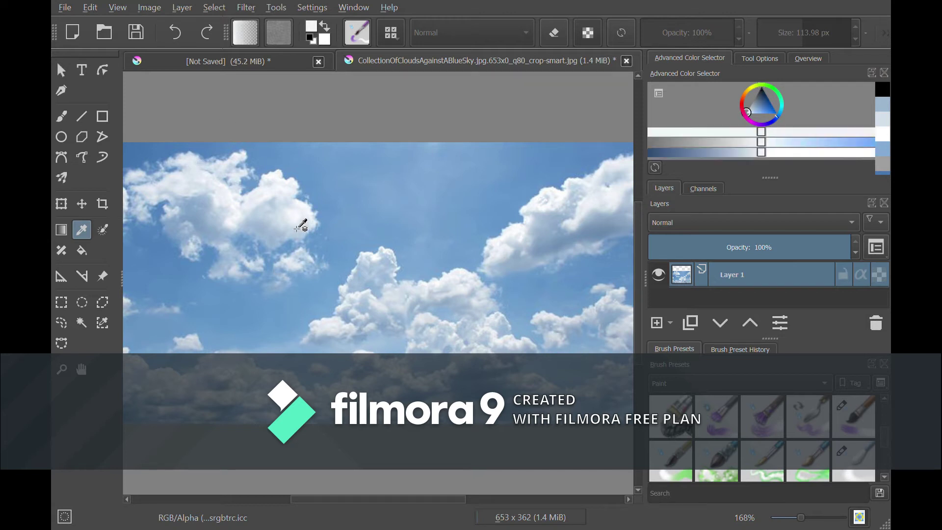
left_click(260, 61)
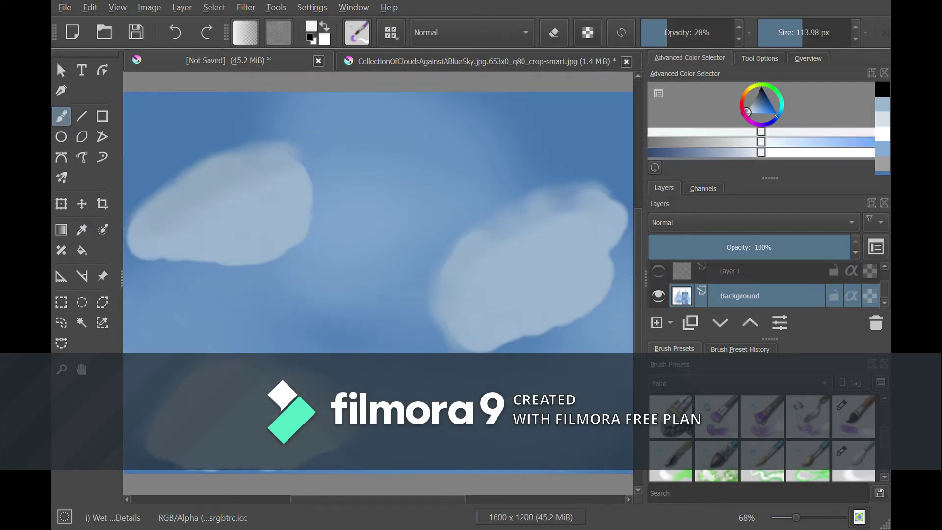
key("o")
key("o")
key("o")
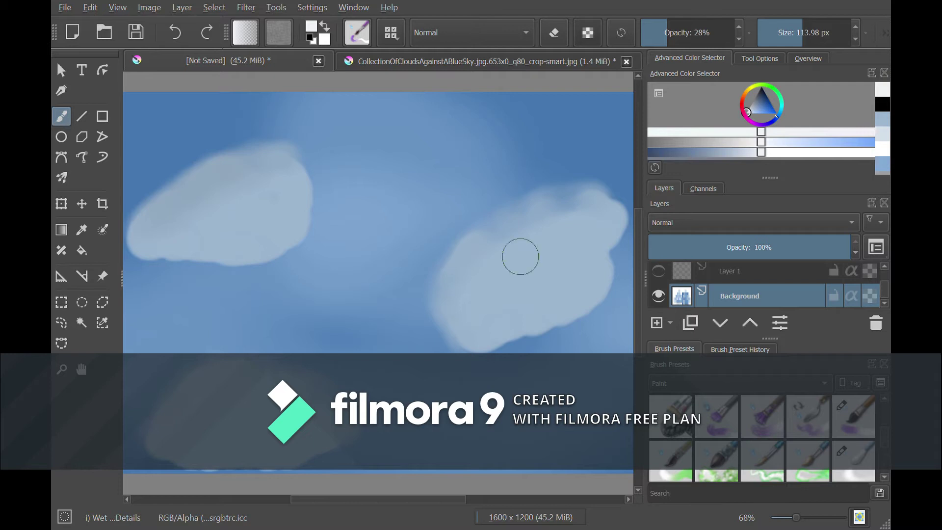
mouse_move(474, 312)
left_mouse_down()
mouse_move(496, 273)
mouse_move(539, 232)
mouse_move(575, 224)
mouse_move(574, 216)
mouse_move(585, 224)
mouse_move(563, 201)
mouse_move(549, 203)
mouse_move(578, 200)
mouse_move(583, 224)
mouse_move(522, 229)
mouse_move(527, 236)
mouse_move(505, 247)
mouse_move(477, 252)
mouse_move(463, 265)
mouse_move(452, 313)
mouse_move(468, 254)
mouse_move(524, 220)
mouse_move(599, 198)
mouse_move(624, 231)
mouse_move(607, 250)
mouse_move(614, 279)
mouse_move(589, 311)
mouse_move(508, 355)
left_mouse_up()
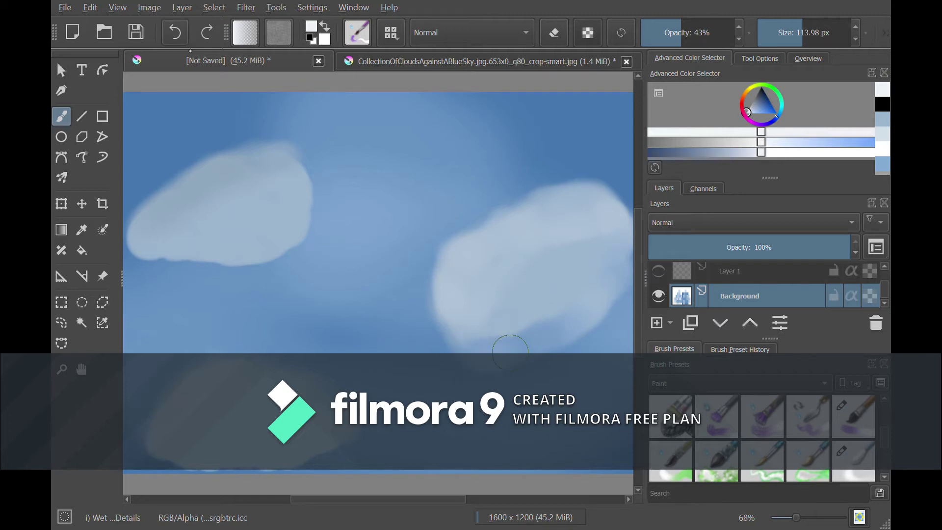
key("ctrl+z")
key("ctrl+z")
key("ctrl+z")
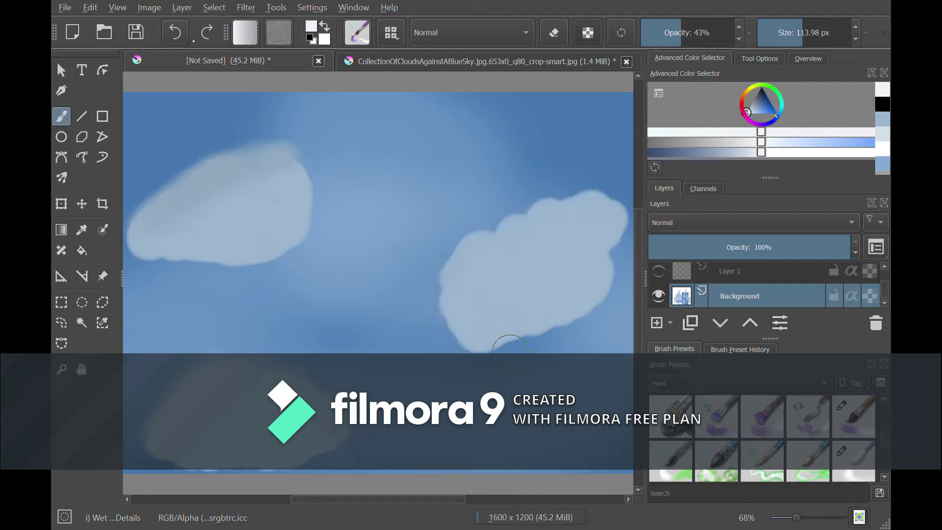
key("ctrl+shift+z")
- Sample the muted blue shadow beneath the reference photo's right cloud and try shading the painted right cloud's underside
left_click(405, 63)
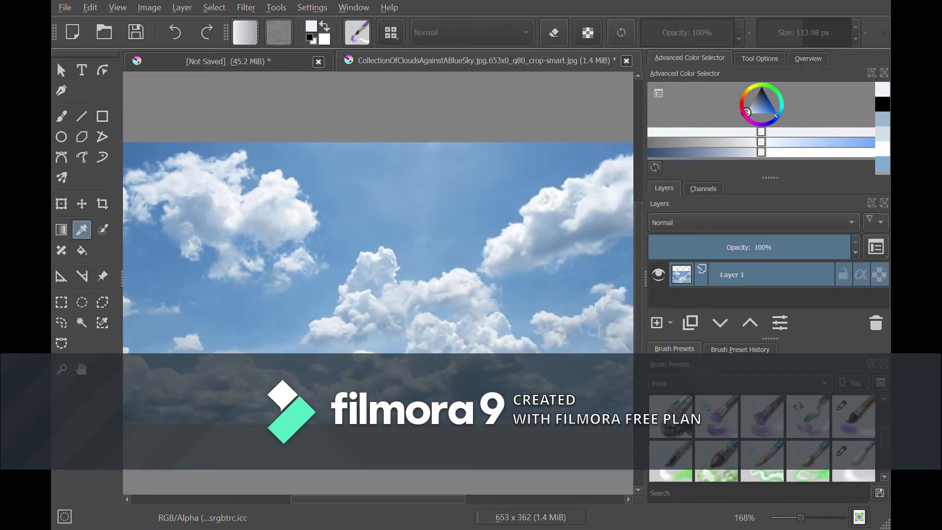
left_click(565, 241)
left_click(567, 245)
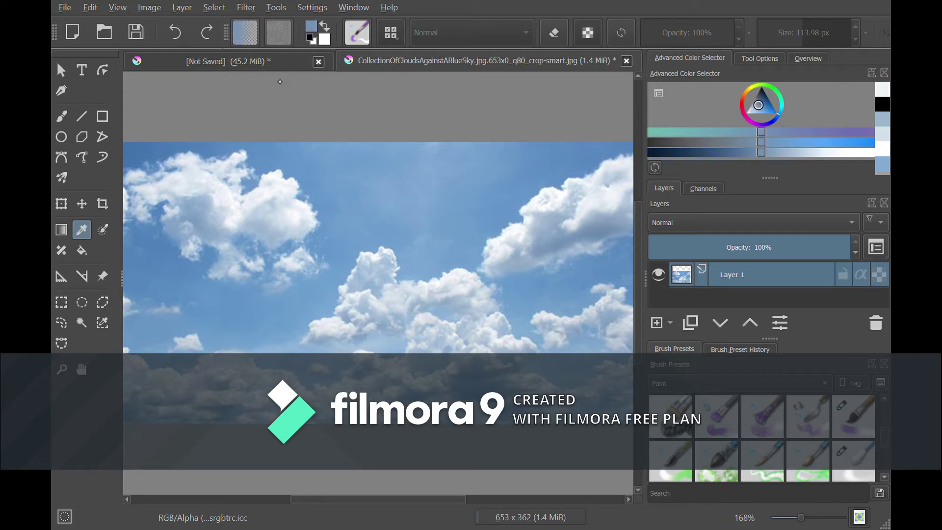
left_click(229, 61)
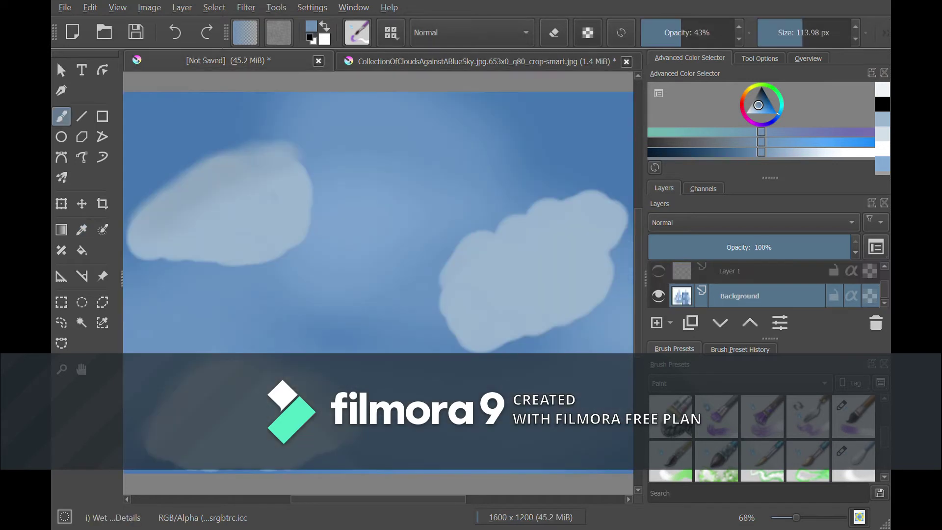
mouse_move(508, 350)
left_mouse_down()
mouse_move(603, 303)
mouse_move(537, 339)
left_mouse_up()
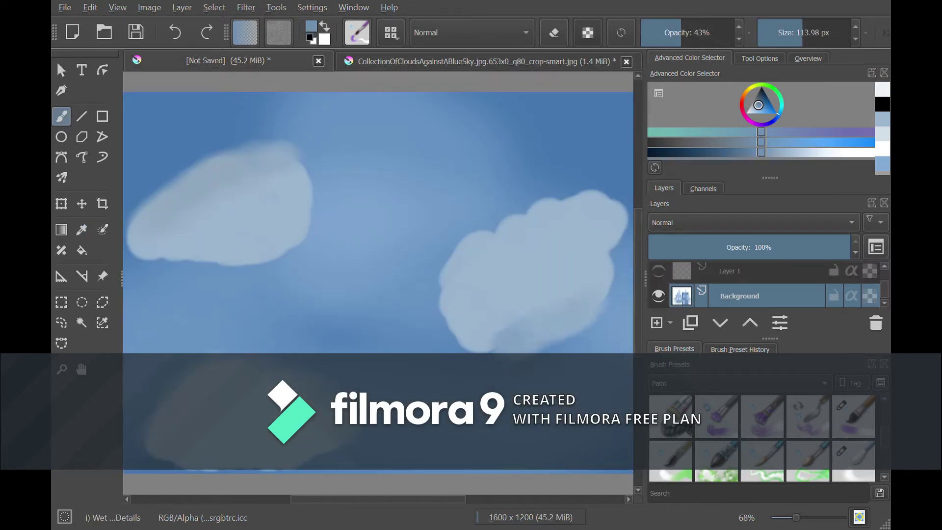
left_click_drag(571, 305, 579, 313)
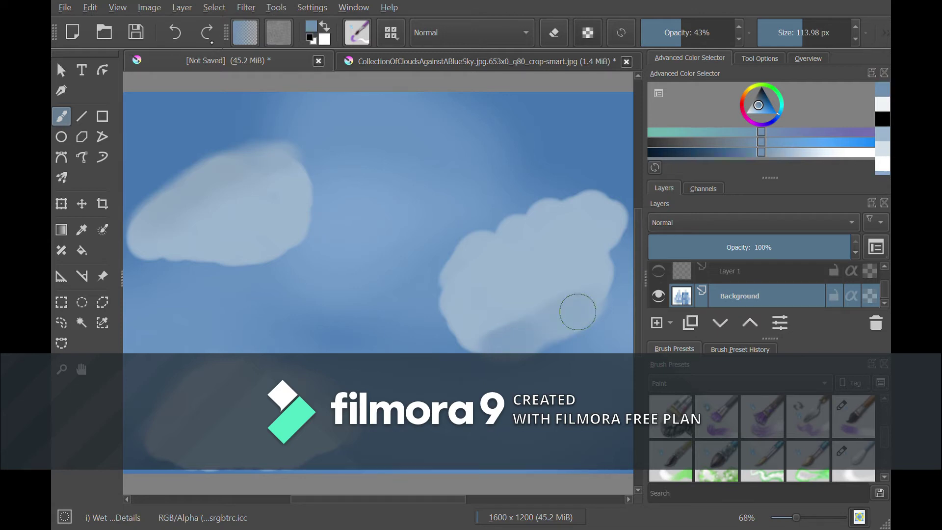
key("ctrl+z")
- Swap the foreground colour to white, set the brush opacity to 21% and lightly brush the right cloud's upper-left edge
key("x")
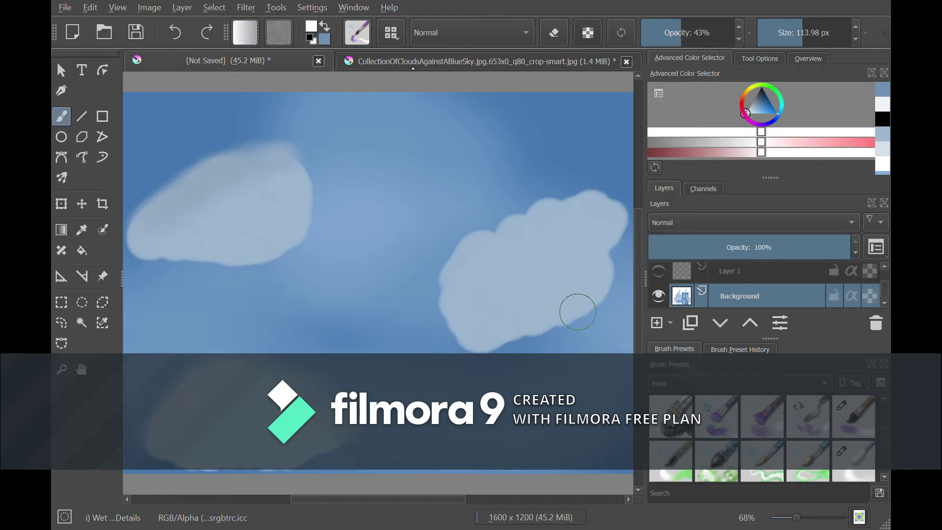
left_click(413, 68)
left_click(225, 61)
mouse_move(740, 37)
left_mouse_down()
mouse_move(660, 42)
mouse_move(668, 43)
left_mouse_up()
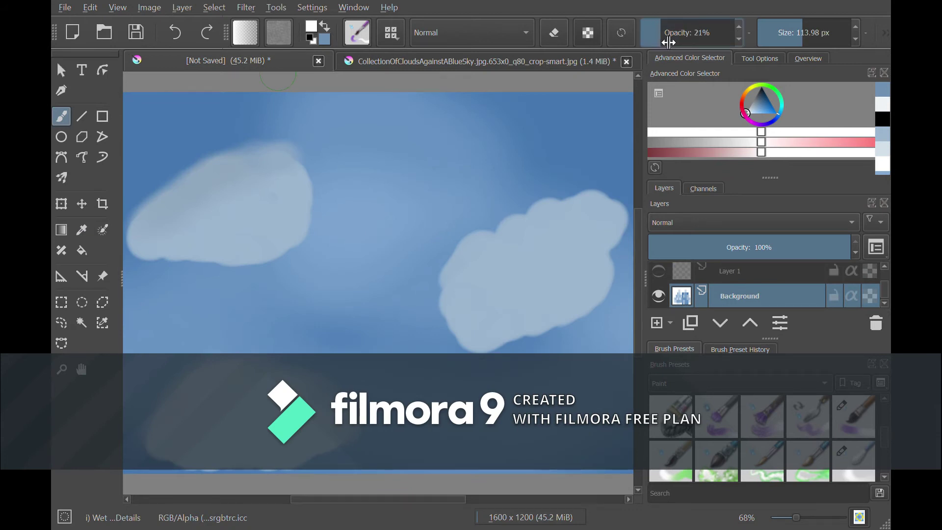
mouse_move(462, 267)
left_mouse_down()
mouse_move(488, 241)
mouse_move(519, 229)
mouse_move(479, 244)
left_mouse_up()
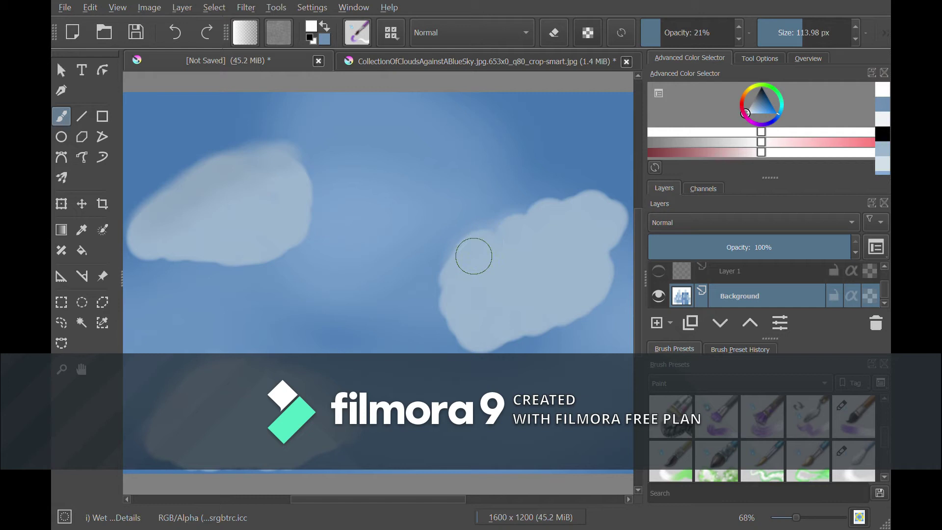
key("ctrl+z")
- Try a strong white highlight along the right cloud's upper edge at 75% brush opacity
left_click(712, 41)
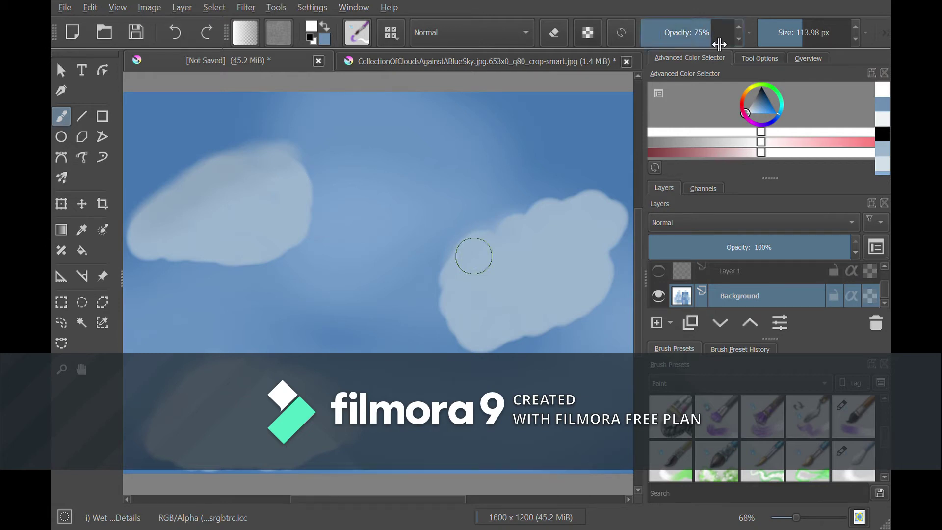
mouse_move(451, 268)
left_mouse_down()
mouse_move(450, 278)
mouse_move(492, 231)
mouse_move(536, 221)
mouse_move(555, 204)
mouse_move(603, 204)
mouse_move(496, 231)
mouse_move(448, 278)
mouse_move(445, 293)
mouse_move(465, 257)
mouse_move(551, 213)
mouse_move(592, 204)
left_mouse_up()
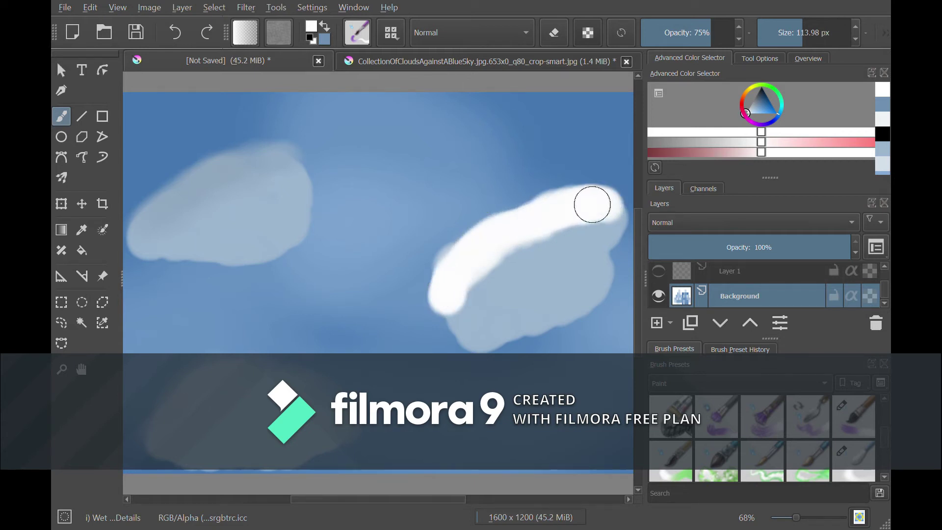
left_click(176, 32)
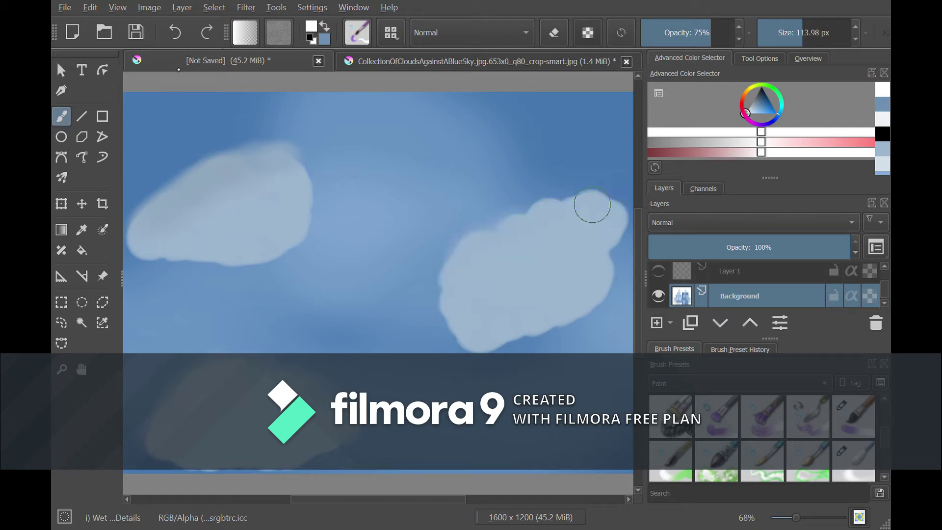
- Lower the brush opacity to 50% and paint a soft white highlight band along the right cloud's upper edge
key("i")
key("i")
key("i")
mouse_move(448, 284)
left_mouse_down()
mouse_move(464, 257)
mouse_move(553, 213)
left_mouse_up()
mouse_move(590, 196)
left_mouse_down()
mouse_move(490, 245)
mouse_move(450, 300)
mouse_move(455, 291)
left_mouse_up()
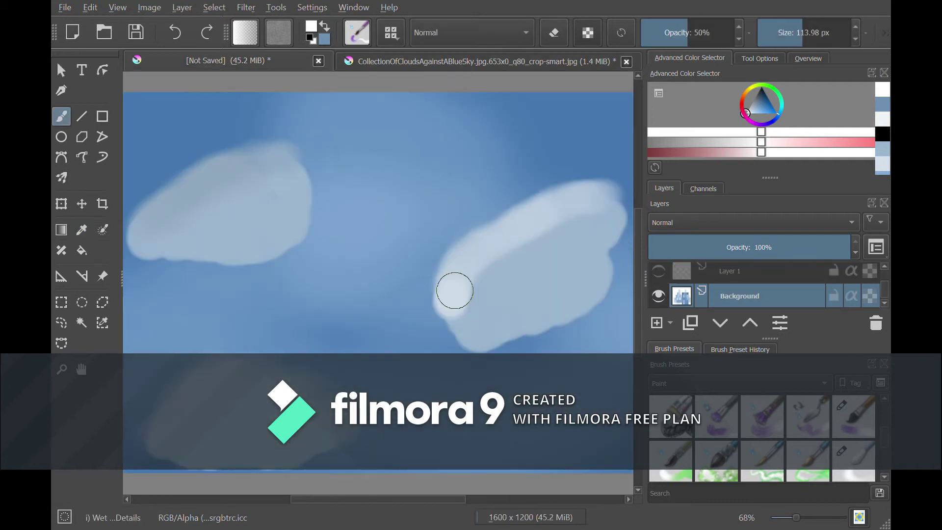
- Reduce the brush size to 16.11 px and paint a thin, jagged white streak along the lower edge of the right cloud's highlight
left_click(781, 38)
left_click_drag(453, 319, 460, 305)
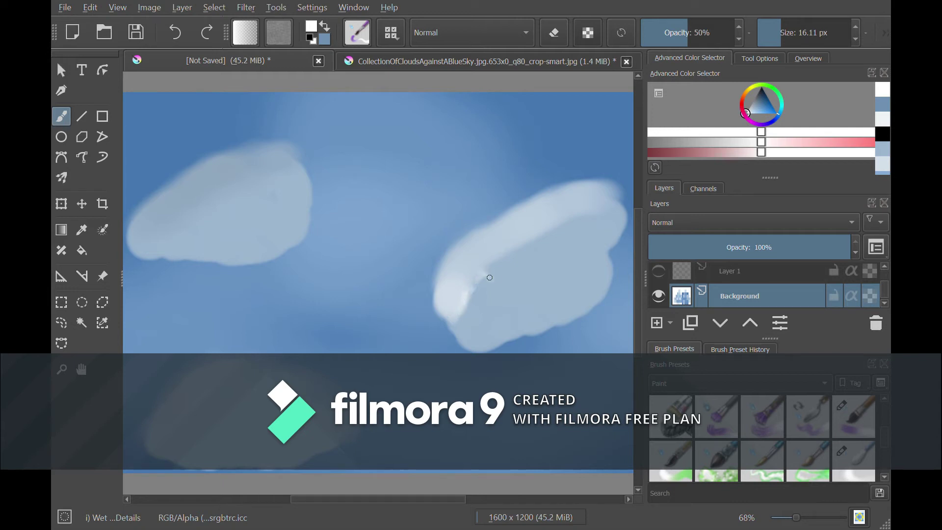
mouse_move(517, 250)
left_mouse_down()
mouse_move(570, 220)
mouse_move(581, 230)
mouse_move(623, 230)
left_mouse_up()
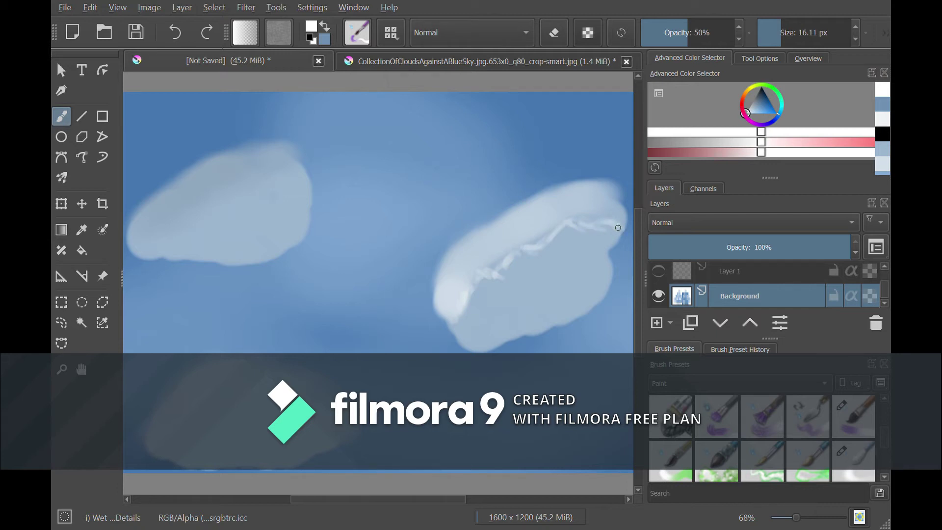
- Enlarge the brush to 113.98 px, widen the right cloud's white highlight and paint a matching highlight band across the left cloud's top
left_click(803, 37)
mouse_move(529, 219)
left_mouse_down()
mouse_move(470, 275)
mouse_move(525, 224)
mouse_move(550, 227)
mouse_move(530, 234)
mouse_move(610, 211)
mouse_move(615, 219)
mouse_move(476, 279)
mouse_move(462, 312)
left_mouse_up()
mouse_move(135, 240)
left_mouse_down()
mouse_move(180, 181)
mouse_move(127, 246)
mouse_move(227, 160)
mouse_move(295, 162)
mouse_move(299, 170)
mouse_move(283, 160)
mouse_move(294, 160)
mouse_move(317, 185)
mouse_move(163, 214)
left_mouse_up()
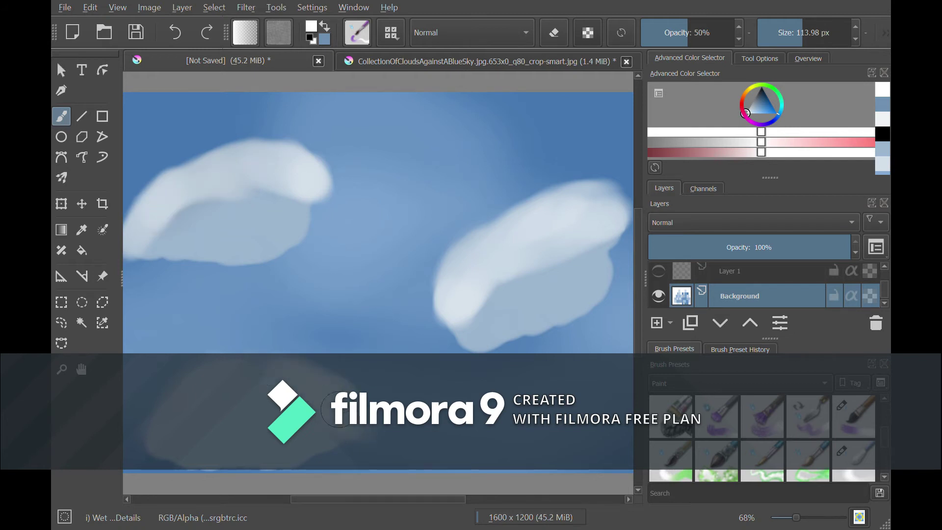
- Choose very light greys as the foreground colour and fill the right cloud's lower body with soft strokes
left_click_drag(758, 143, 739, 142)
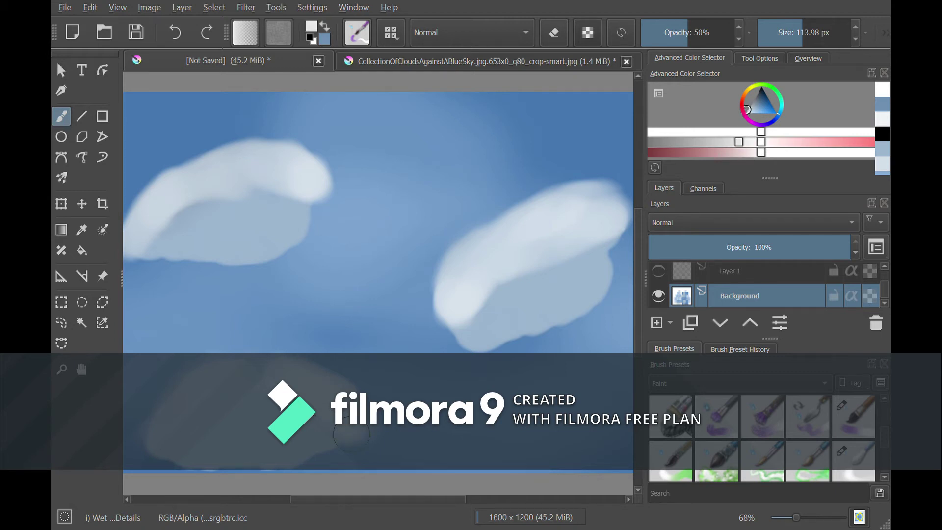
mouse_move(481, 324)
left_mouse_down()
mouse_move(527, 306)
mouse_move(514, 306)
mouse_move(469, 355)
mouse_move(489, 350)
mouse_move(472, 339)
mouse_move(482, 337)
mouse_move(480, 314)
mouse_move(495, 308)
mouse_move(500, 349)
mouse_move(535, 345)
mouse_move(598, 303)
mouse_move(583, 313)
mouse_move(580, 261)
mouse_move(502, 317)
mouse_move(514, 285)
mouse_move(504, 316)
mouse_move(530, 316)
mouse_move(582, 282)
left_mouse_up()
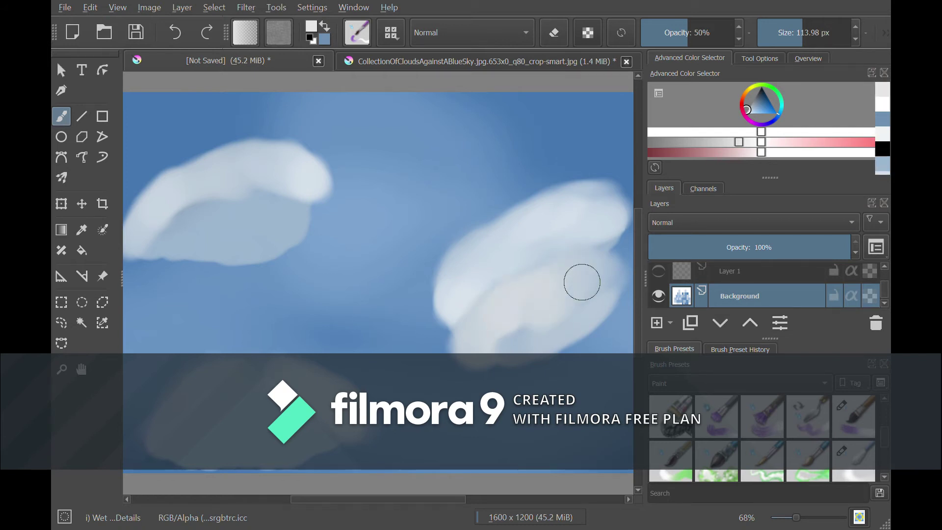
left_click(750, 142)
mouse_move(503, 342)
left_mouse_down()
mouse_move(478, 336)
mouse_move(491, 315)
mouse_move(510, 303)
mouse_move(518, 360)
mouse_move(571, 331)
mouse_move(605, 264)
mouse_move(621, 277)
mouse_move(572, 329)
mouse_move(487, 316)
mouse_move(508, 282)
mouse_move(541, 257)
mouse_move(545, 280)
mouse_move(598, 243)
mouse_move(605, 250)
mouse_move(490, 332)
mouse_move(463, 323)
left_mouse_up()
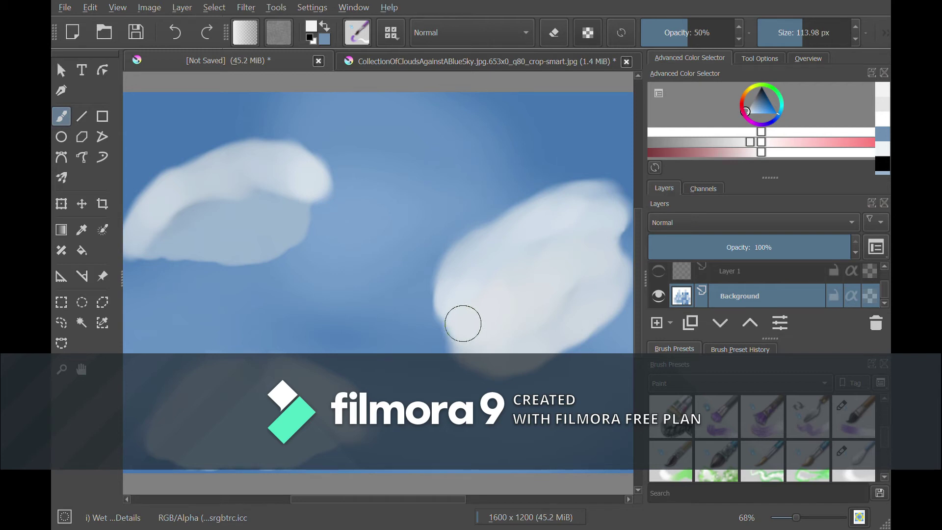
- Darken the light grey slightly and softly shade the lower body and underside of the right cloud
key("k")
key("k")
key("k")
mouse_move(463, 324)
left_mouse_down()
mouse_move(489, 301)
mouse_move(484, 336)
left_mouse_up()
mouse_move(580, 330)
left_mouse_down()
mouse_move(632, 297)
mouse_move(518, 366)
mouse_move(479, 361)
left_mouse_up()
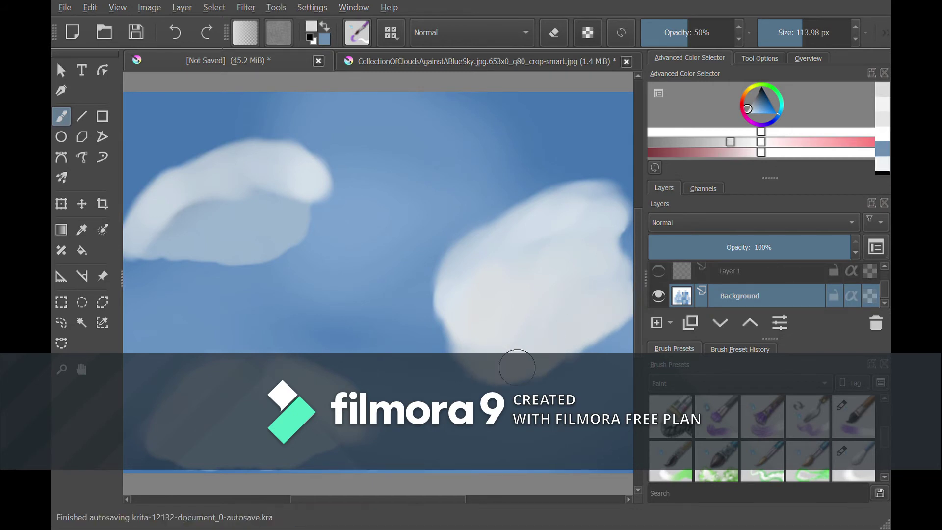
- Brush light grey over the lower-left cloud, then lighten the grey and paint along its base at the canvas edge
mouse_move(248, 364)
left_mouse_down()
mouse_move(227, 399)
mouse_move(236, 409)
mouse_move(255, 400)
mouse_move(253, 425)
mouse_move(277, 418)
left_mouse_up()
left_click_drag(294, 453, 181, 458)
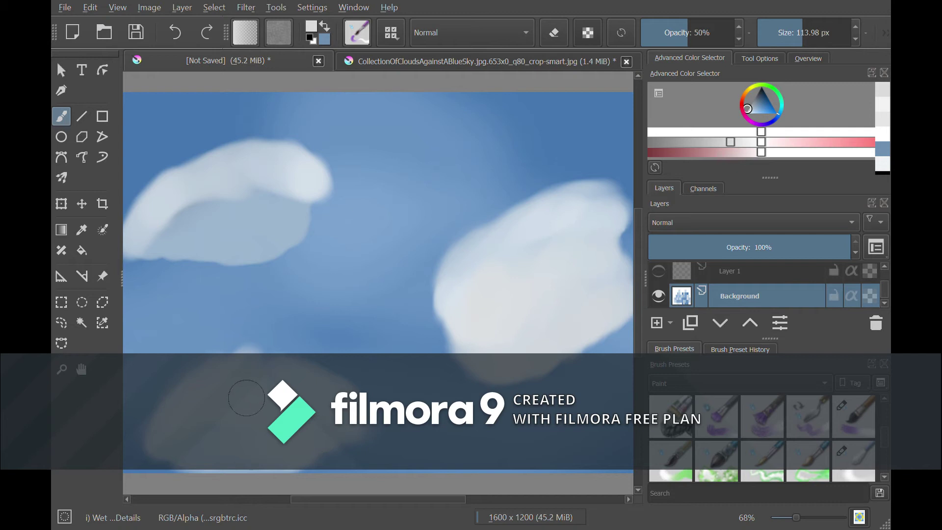
left_click(748, 143)
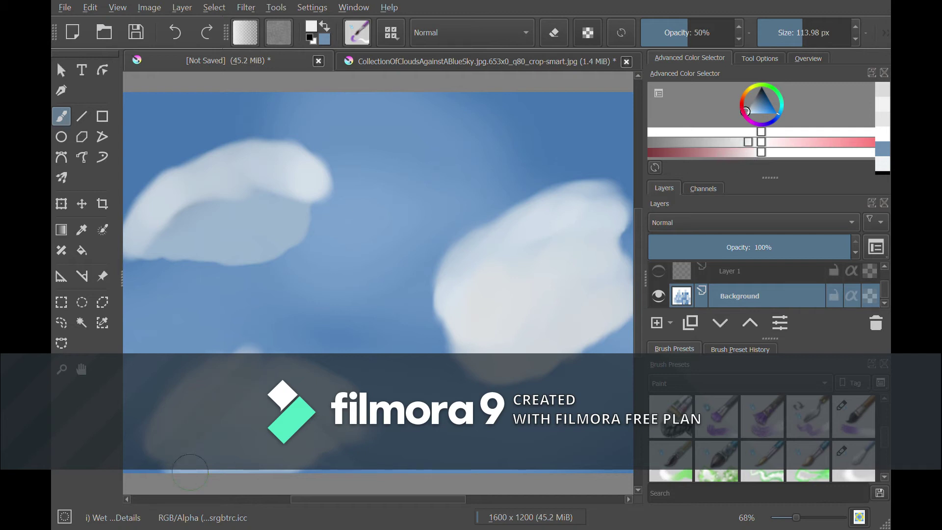
mouse_move(279, 461)
left_mouse_down()
mouse_move(303, 454)
mouse_move(229, 439)
mouse_move(256, 442)
mouse_move(219, 470)
mouse_move(280, 455)
mouse_move(268, 465)
left_mouse_up()
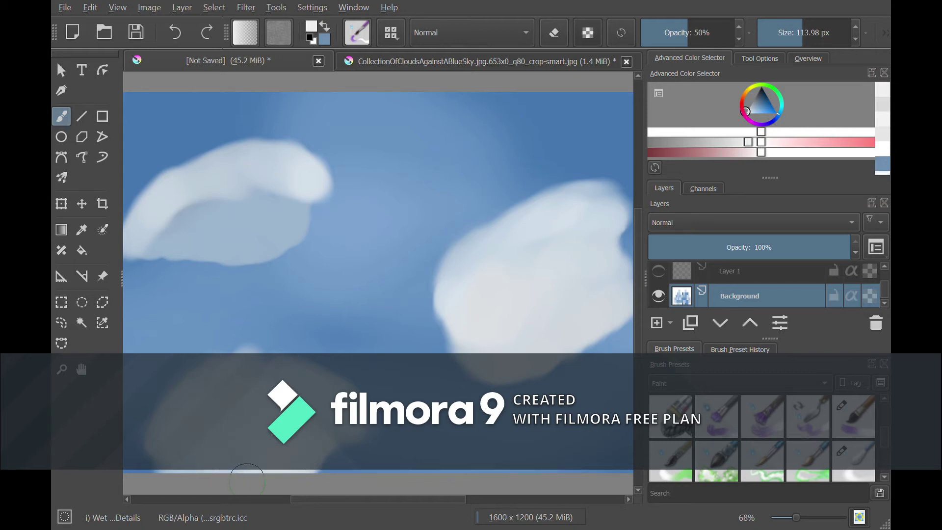
- Cover the upper-left cloud's shaded lower body with light grey, lightening the colour for the upper strokes
mouse_move(174, 248)
left_mouse_down()
mouse_move(200, 263)
mouse_move(269, 229)
mouse_move(273, 246)
mouse_move(246, 227)
mouse_move(194, 241)
mouse_move(260, 227)
mouse_move(219, 256)
mouse_move(149, 275)
mouse_move(263, 248)
mouse_move(216, 261)
mouse_move(143, 255)
mouse_move(203, 261)
left_mouse_up()
key("l")
key("l")
mouse_move(229, 215)
left_mouse_down()
mouse_move(167, 220)
mouse_move(223, 191)
mouse_move(271, 182)
mouse_move(252, 220)
mouse_move(278, 208)
left_mouse_up()
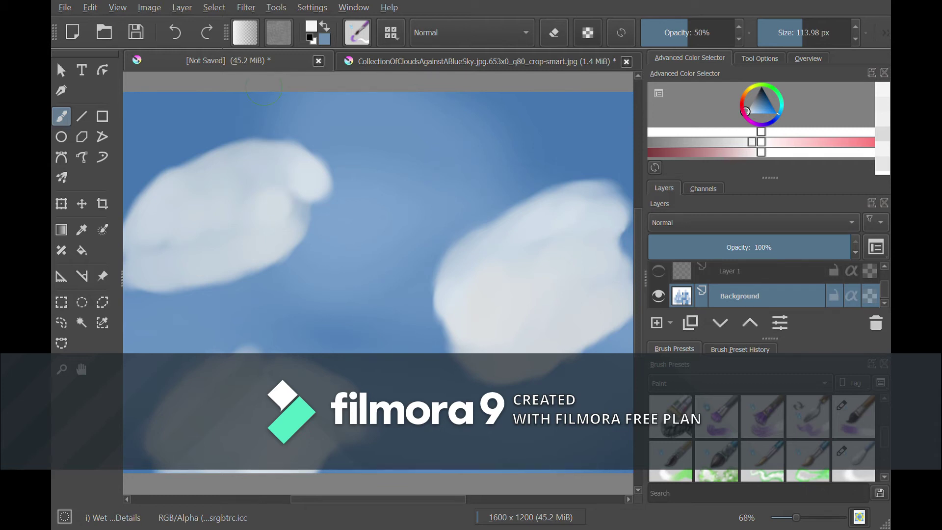
mouse_move(888, 300)
left_mouse_down()
mouse_move(890, 290)
mouse_move(890, 303)
left_mouse_up()
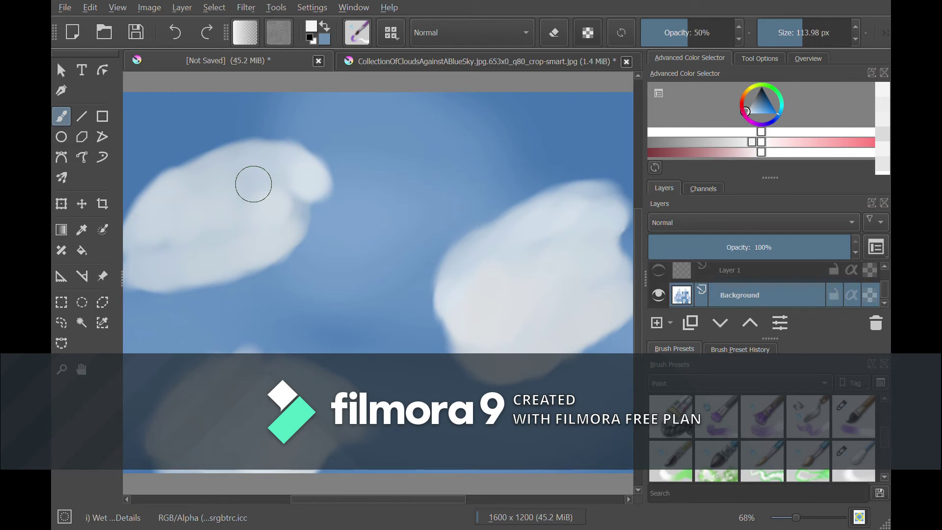
left_click(885, 266)
left_click(767, 298)
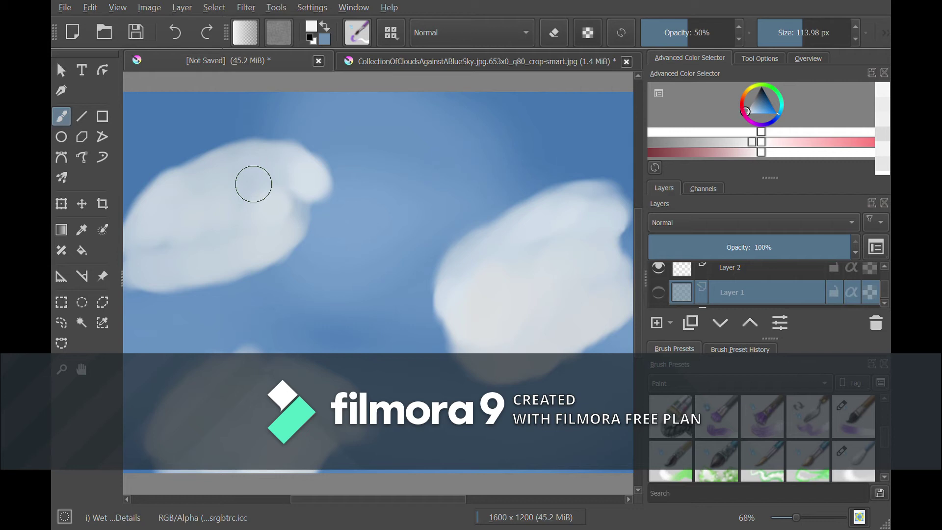
- Reset the colours to black and white, glance at the cloud reference photo, and make white the painting's foreground colour
key("d")
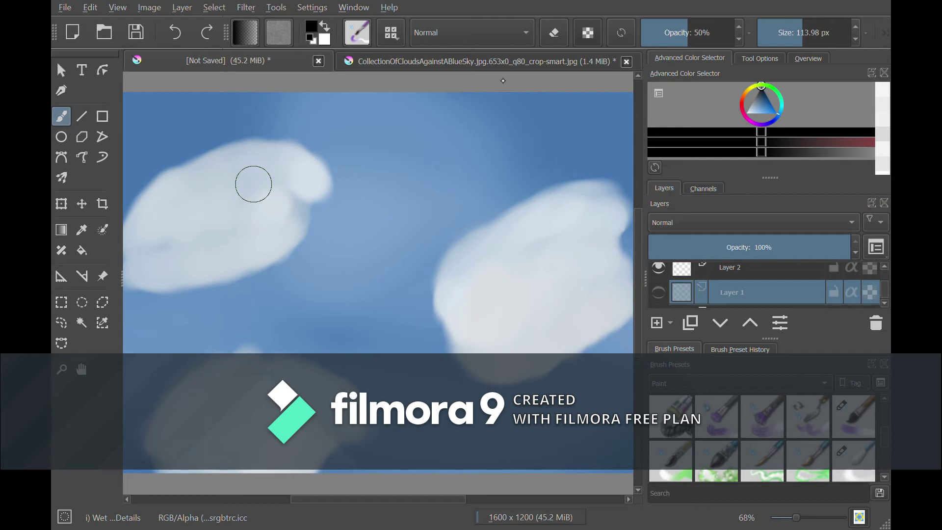
left_click(524, 67)
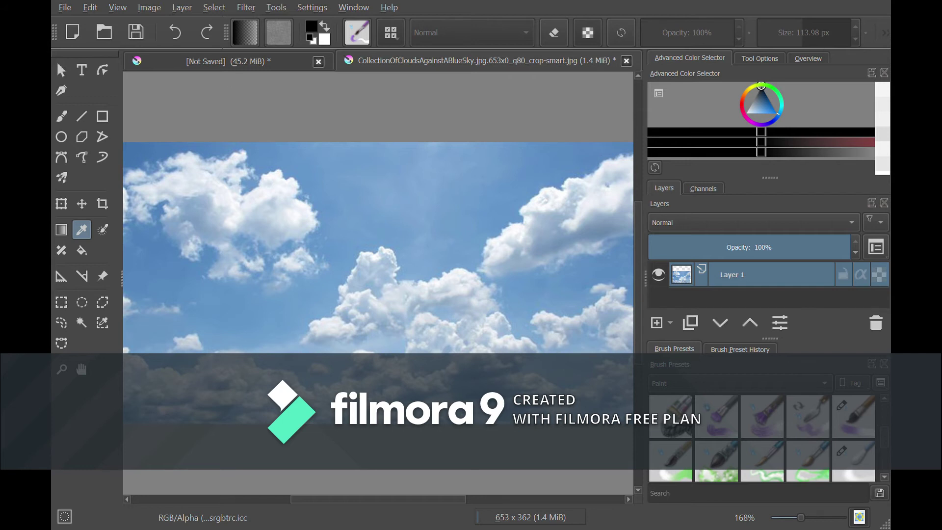
left_click(230, 61)
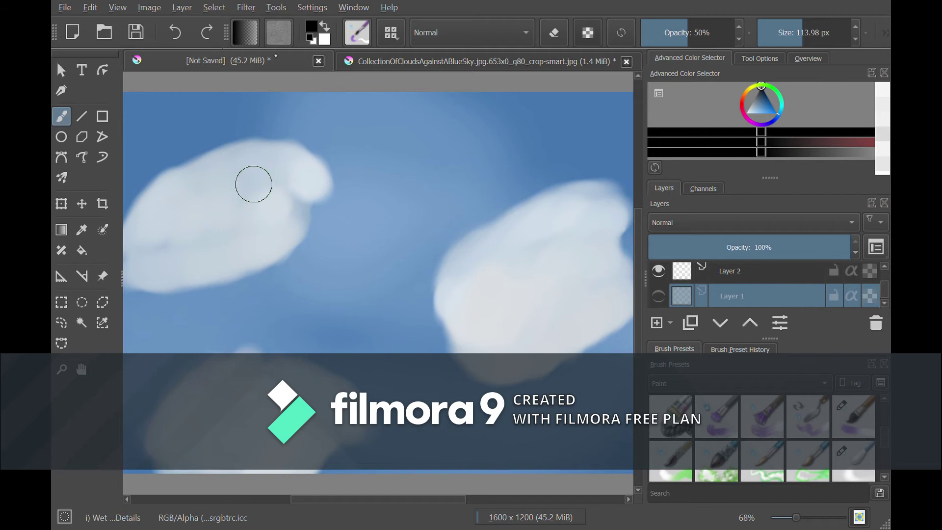
key("x")
key("x")
key("x")
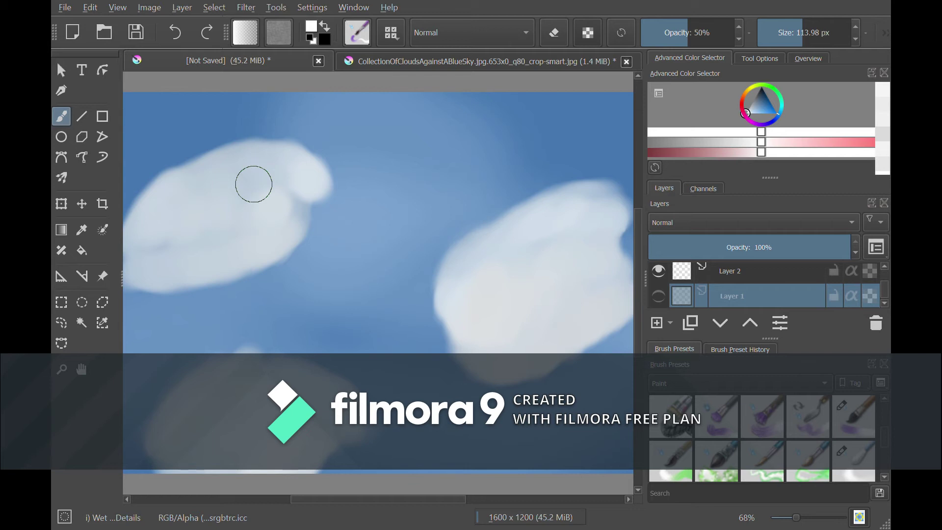
- Raise the brush opacity to 64% and paint a wide white cloud bank along the canvas bottom on the Background layer
key("o")
key("o")
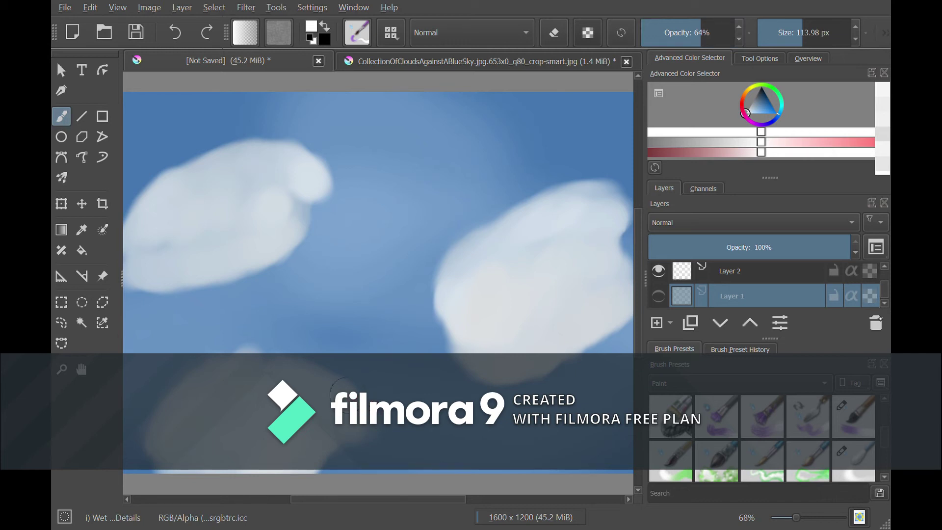
scroll(839, 307, "down", 1)
left_click(739, 302)
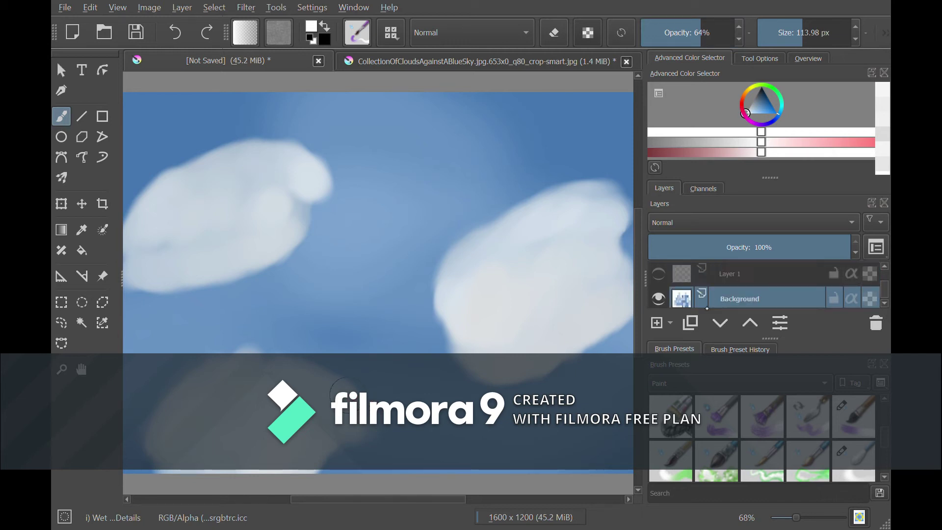
mouse_move(326, 430)
left_mouse_down()
mouse_move(357, 444)
mouse_move(392, 439)
mouse_move(382, 402)
mouse_move(409, 396)
mouse_move(223, 364)
mouse_move(187, 378)
mouse_move(290, 373)
mouse_move(365, 384)
mouse_move(191, 382)
mouse_move(141, 422)
mouse_move(144, 436)
mouse_move(285, 397)
mouse_move(312, 399)
mouse_move(290, 452)
mouse_move(267, 445)
mouse_move(255, 457)
mouse_move(312, 447)
mouse_move(492, 454)
left_mouse_up()
mouse_move(307, 464)
left_mouse_down()
mouse_move(542, 475)
mouse_move(523, 457)
mouse_move(351, 469)
mouse_move(568, 475)
mouse_move(426, 419)
mouse_move(609, 456)
mouse_move(498, 441)
mouse_move(588, 446)
mouse_move(376, 432)
mouse_move(525, 430)
mouse_move(530, 420)
mouse_move(612, 452)
mouse_move(601, 446)
mouse_move(603, 464)
mouse_move(240, 394)
mouse_move(231, 422)
mouse_move(138, 434)
mouse_move(150, 465)
left_mouse_up()
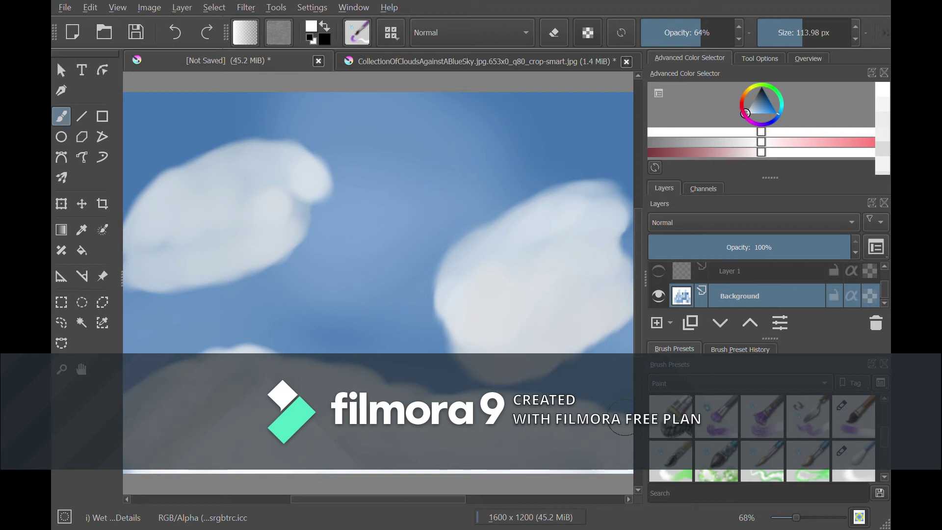
- Choose a light grey foreground colour and shade the lower right part of the bottom cloud bank
left_click_drag(756, 142, 711, 142)
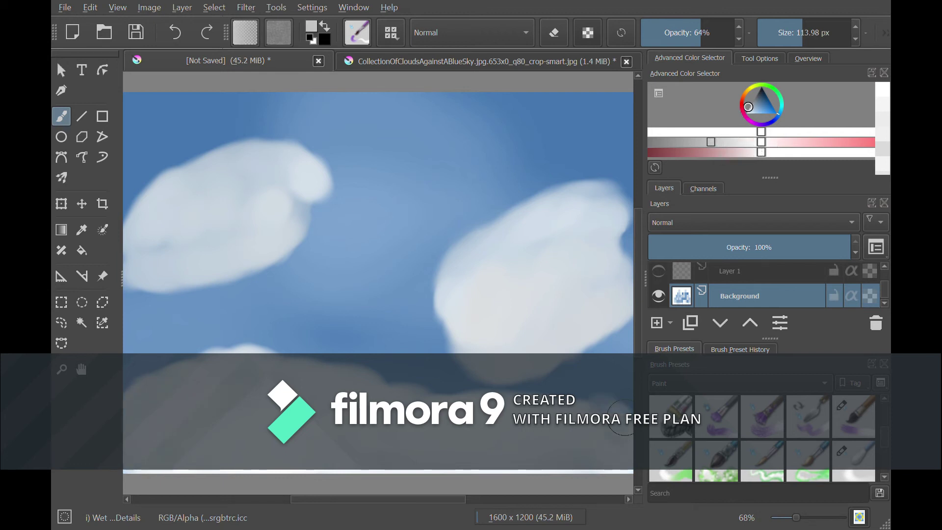
mouse_move(463, 447)
left_mouse_down()
mouse_move(484, 438)
mouse_move(486, 458)
mouse_move(606, 462)
mouse_move(594, 465)
left_mouse_up()
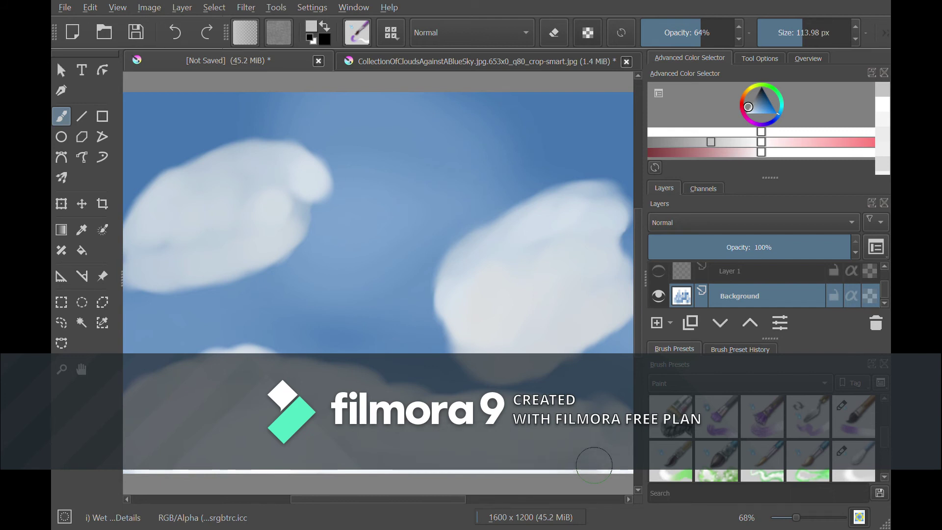
- Change the foreground colour to a pale blue
mouse_move(711, 142)
left_mouse_down()
mouse_move(783, 152)
mouse_move(762, 152)
left_mouse_up()
left_click_drag(749, 112, 752, 114)
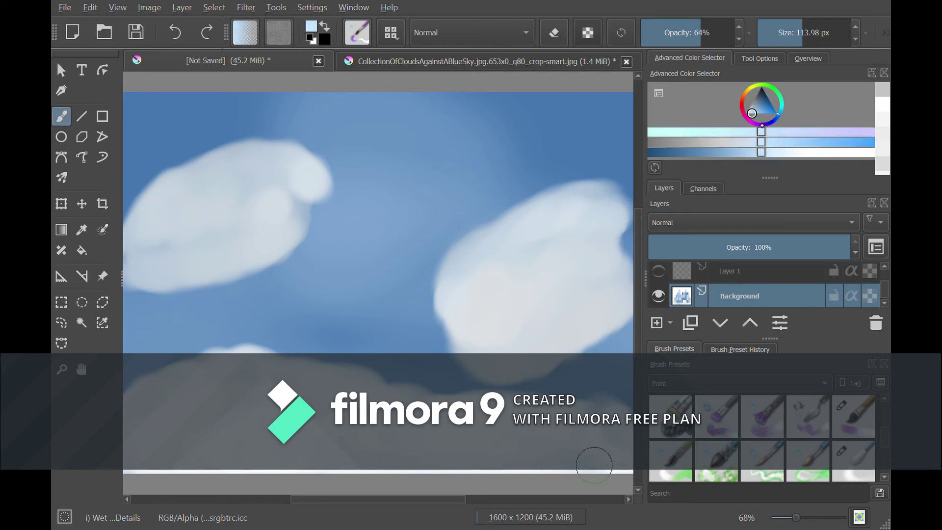